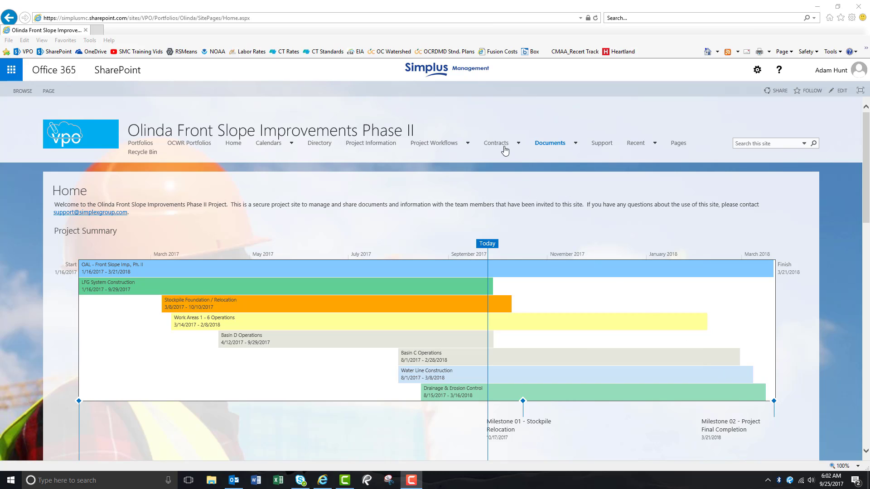
# Step: Open Contract Management and open the contract "OAL - Front Slope Improvement Ph. II"
pyautogui.moveTo(505, 150)
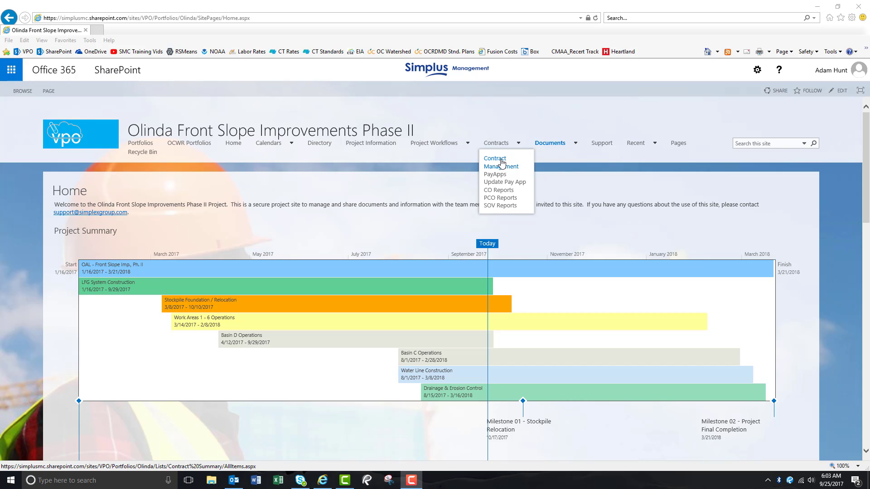
pyautogui.click(502, 162)
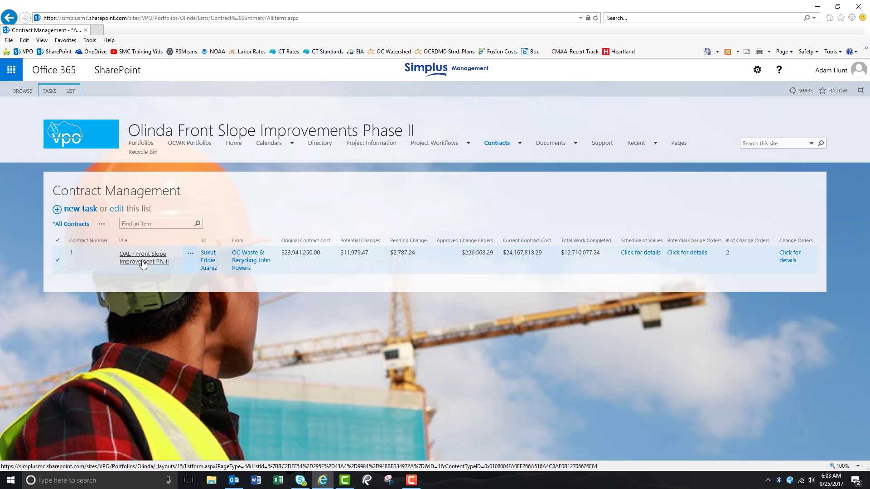
pyautogui.click(143, 262)
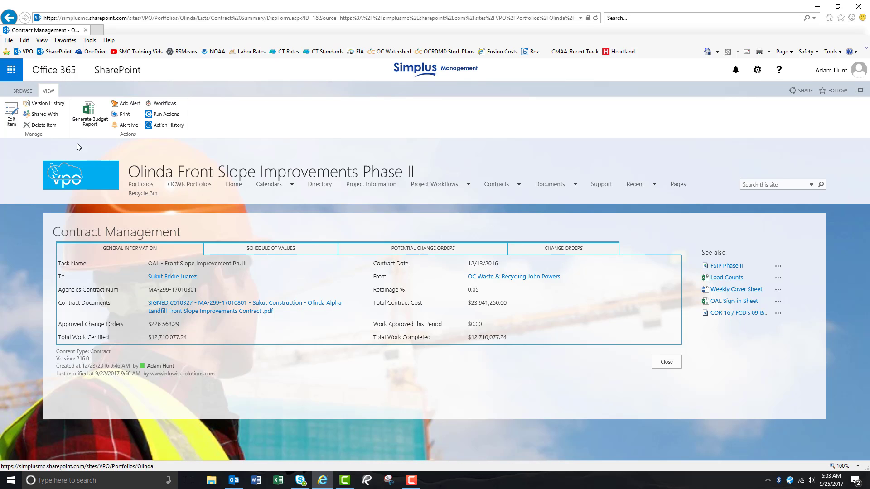
# Step: Edit the contract item and start a new change order from its Change Orders tab
pyautogui.click(12, 117)
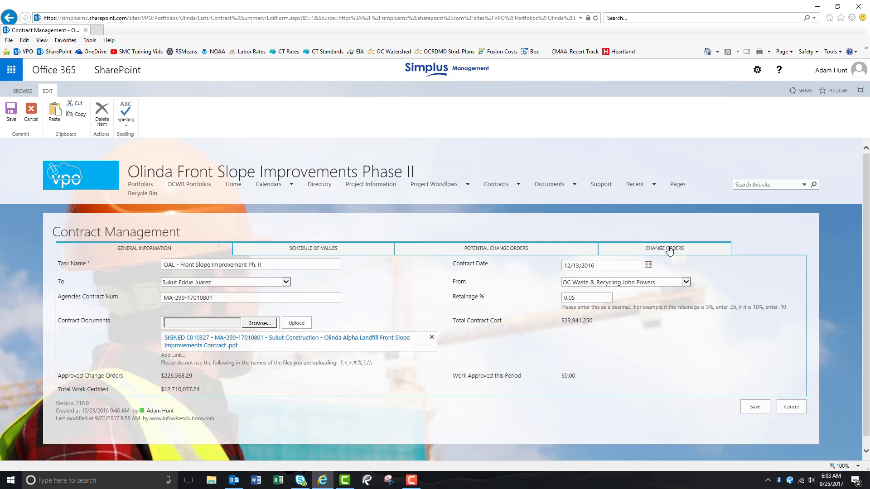
pyautogui.click(662, 250)
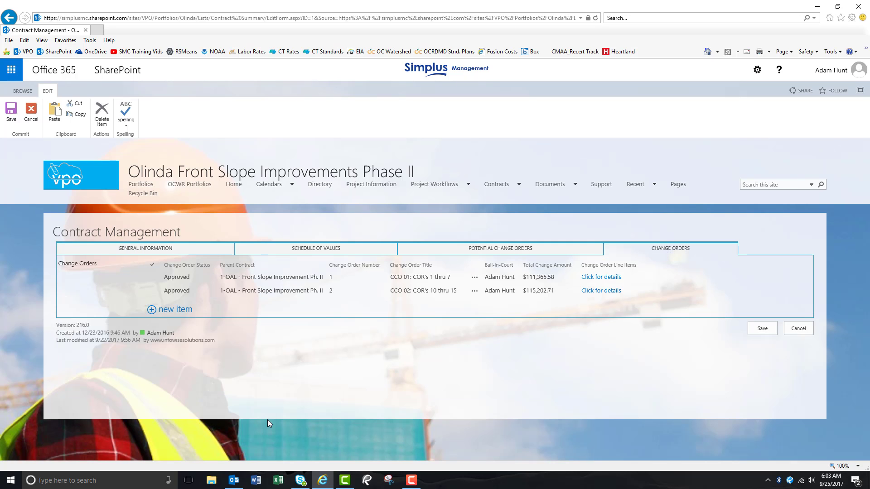
pyautogui.click(205, 289)
pyautogui.click(180, 311)
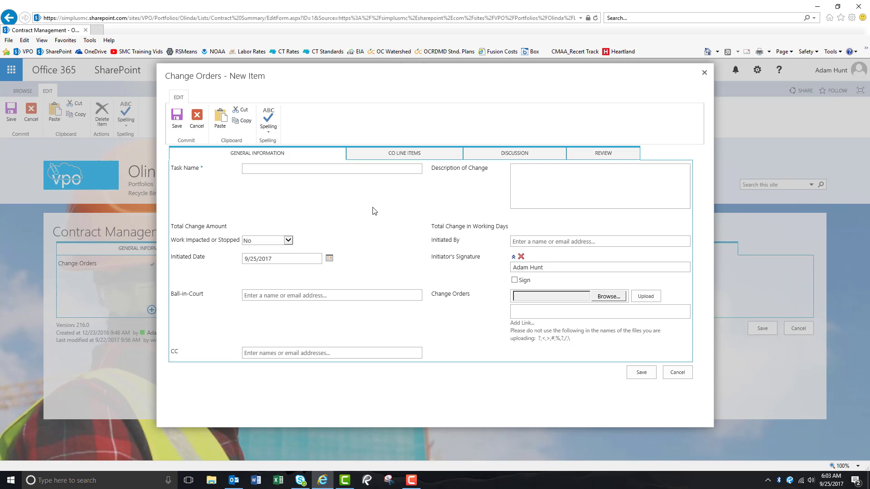
# Step: Enter the change order task name "CCO 03 - COR 09 & COR's 16 - 19"
pyautogui.click(372, 169)
pyautogui.write("CCO 03 - COR 09 & COR's 16 - 19")
pyautogui.press('Tab')
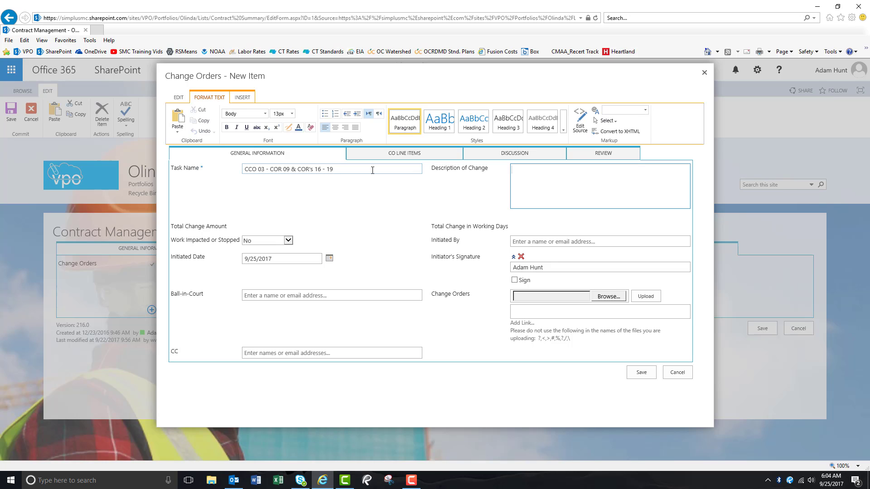
# Step: List "COR 09 - Additional Downslope Wellhead Pipe Supports", "COR 16 - Downdrain Headwall Modifications" and "COR 17 - Ultimate Stockpile Crack Repair" in the description, one per line
pyautogui.write('COR 09 - Additional Downslope Wellhead Pipe Supports ')
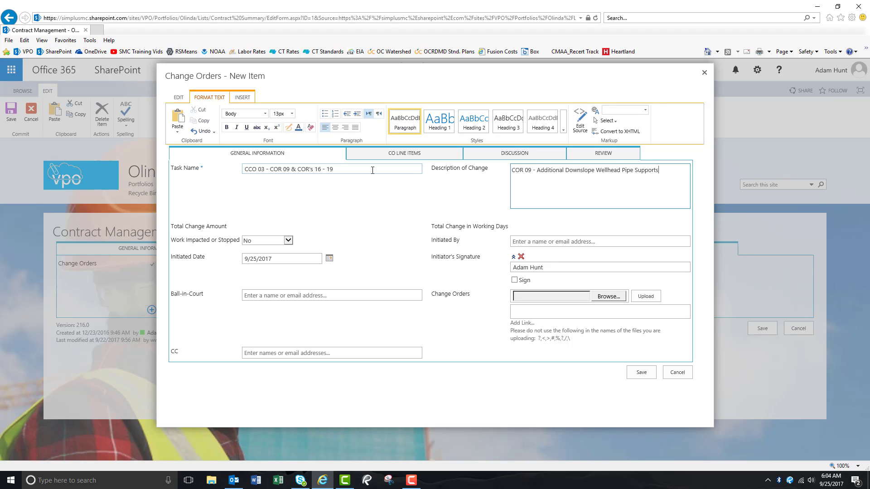
pyautogui.write('COR 16 - Downdrain Headwall Modifications')
pyautogui.press('Return')
pyautogui.write('COR 17 - Ultimate Stockpile Crack Repair')
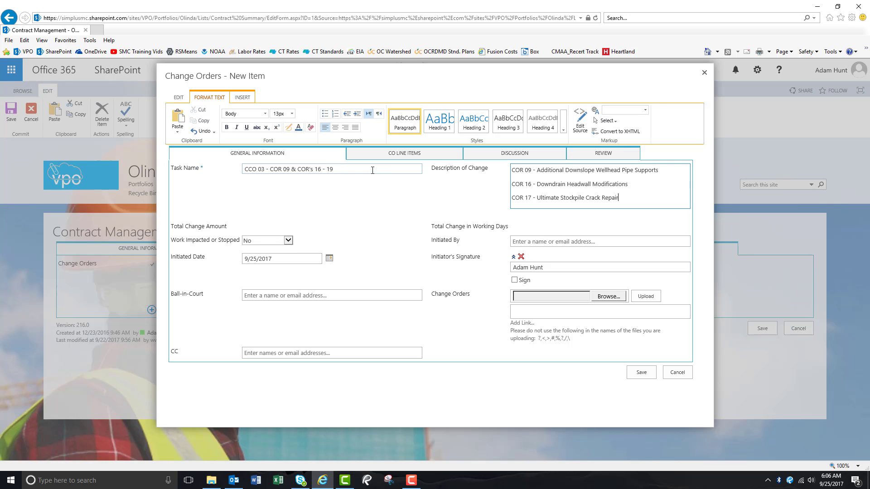
# Step: Add description lines "COR 18 - P7, P8 & Loadout Tanks Modifications" and "COR 19 - Potholing for Revised 18" Tie-in Location"
pyautogui.press('Return')
pyautogui.write('COR 18 P7, ')
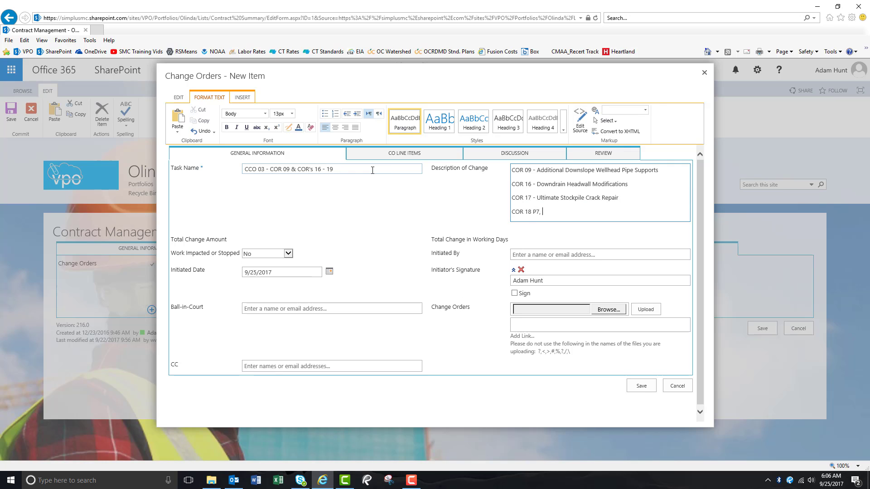
pyautogui.write('P8 & Loadout Tanks Modifications')
pyautogui.press('Return')
pyautogui.write('COR 19 - ')
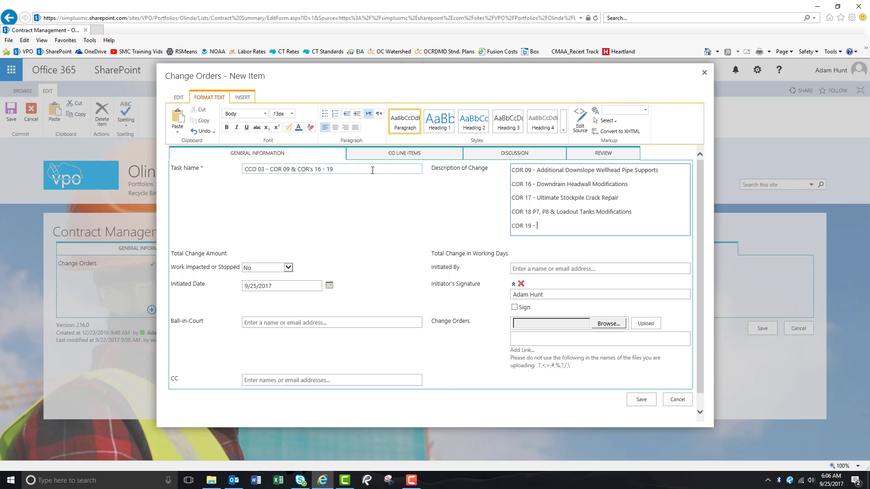
pyautogui.write('Potholing for Revised 18" Tie-in Location')
pyautogui.click(537, 216)
pyautogui.write('-')
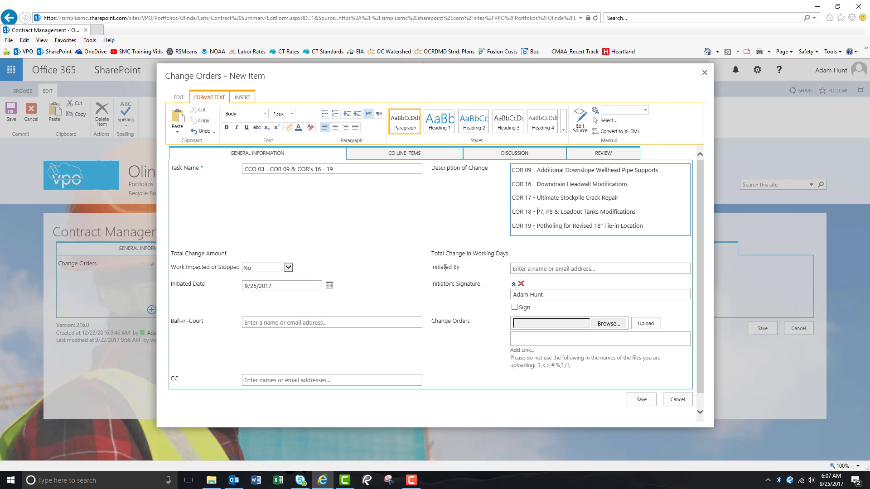
# Step: Set Initiated By and Ball-in-Court to the current user's account and check the initiator's Sign box
pyautogui.click(541, 268)
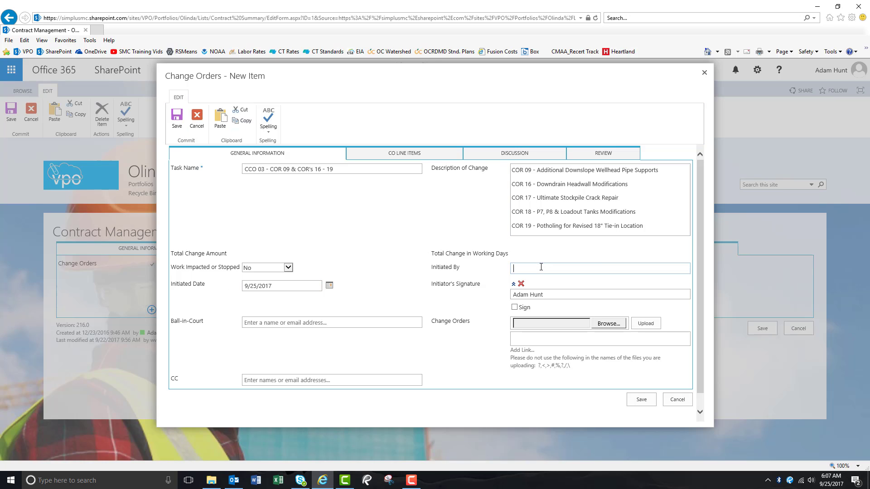
pyautogui.write('ada')
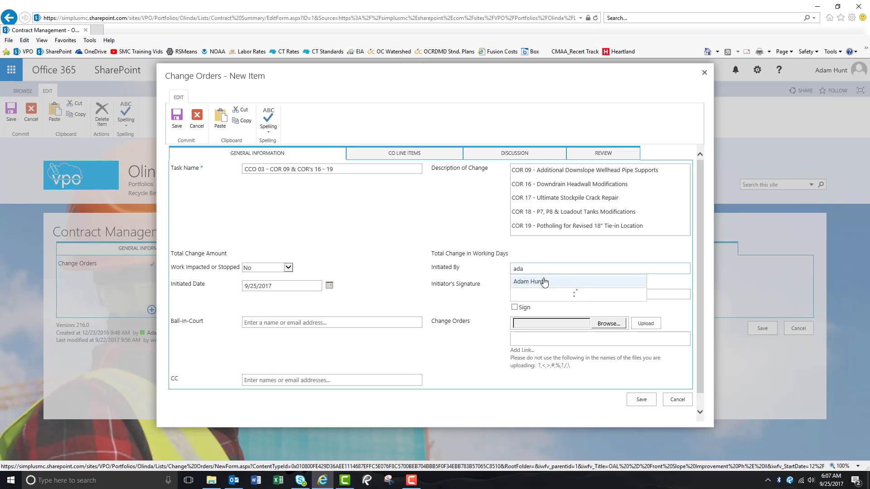
pyautogui.click(543, 283)
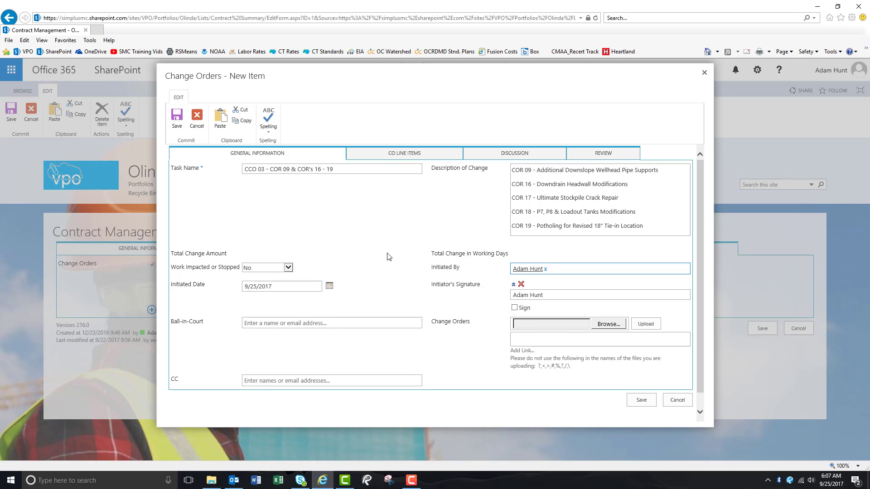
pyautogui.click(318, 321)
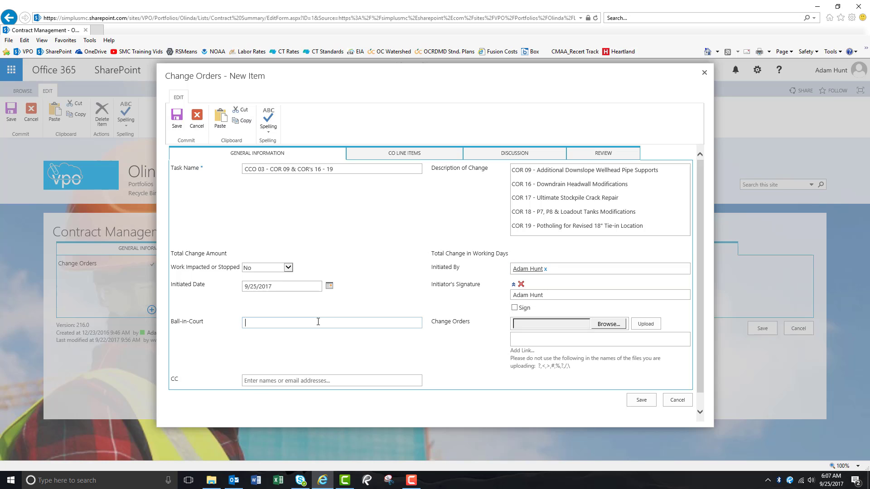
pyautogui.write('ada')
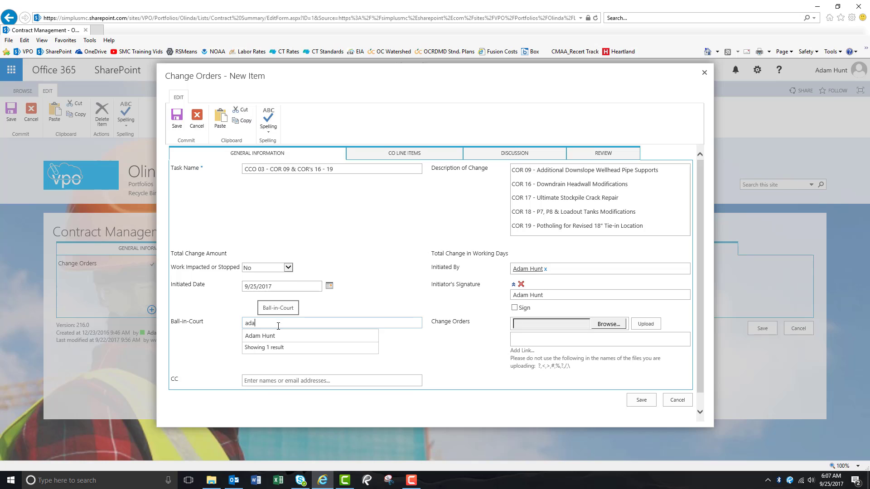
pyautogui.click(267, 336)
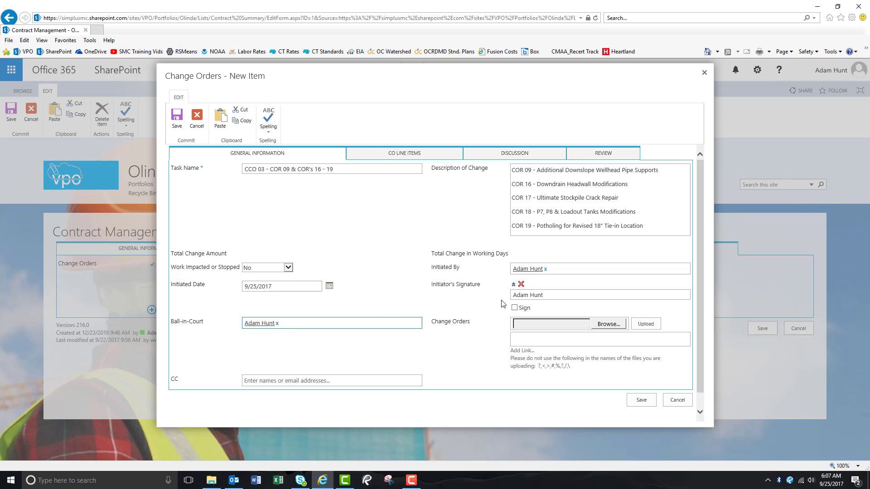
pyautogui.click(514, 309)
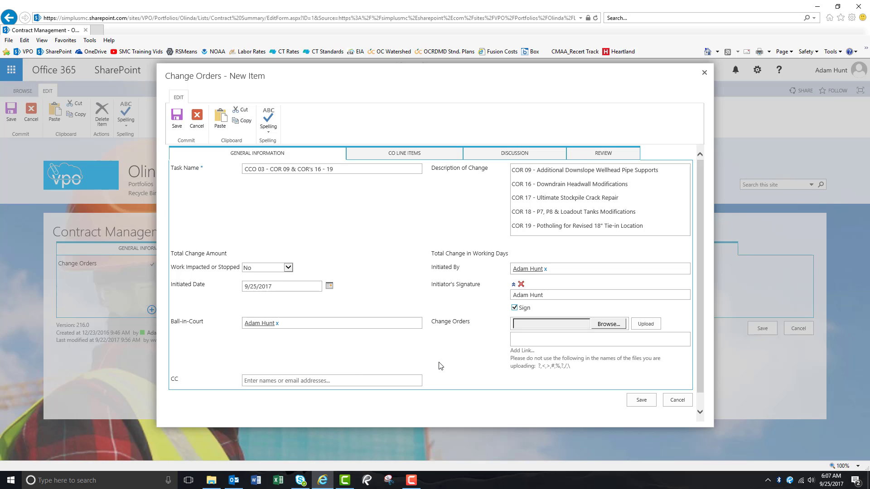
# Step: Upload "COR 09 - Additional Downslope Wellhead Pipe Support - Signed" from the PCO 09 folder under Change Orders > PCO's as the change order file
pyautogui.click(606, 324)
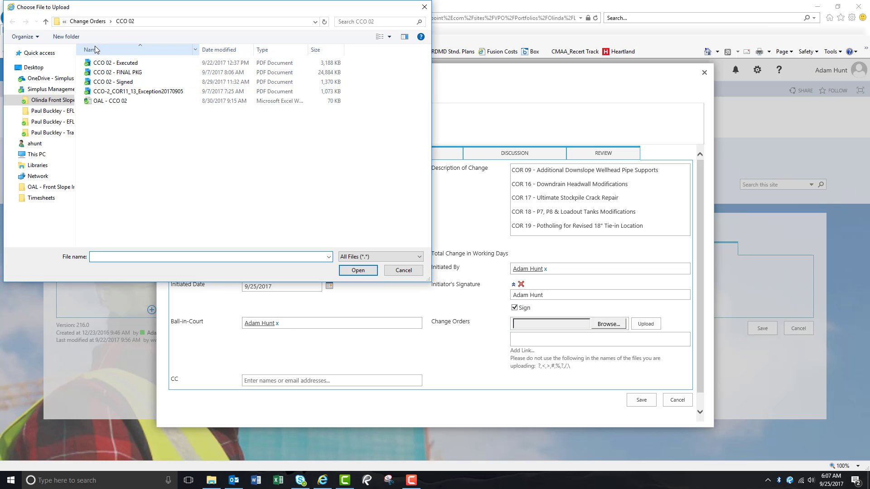
pyautogui.click(51, 100)
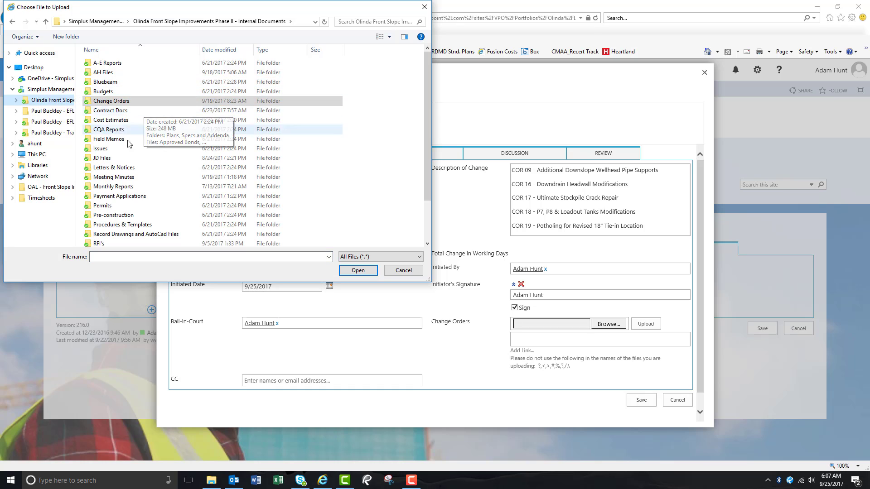
pyautogui.doubleClick(111, 101)
pyautogui.doubleClick(98, 90)
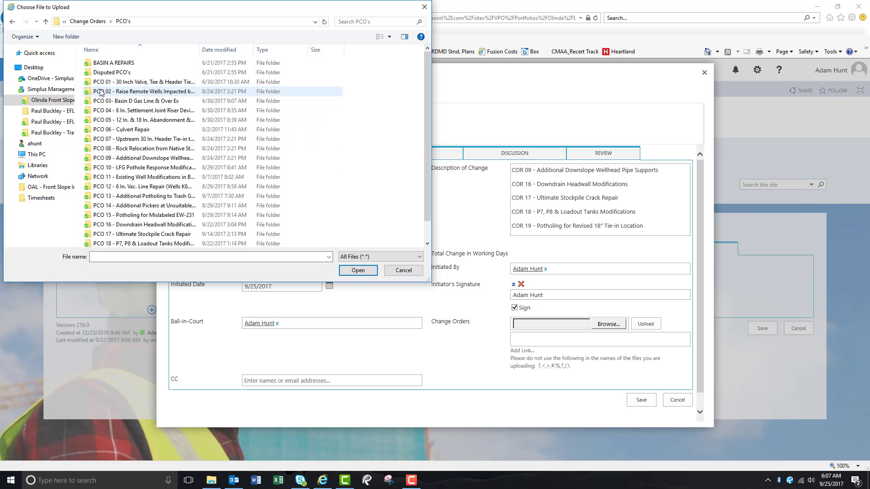
pyautogui.scroll(-1, 132, 136)
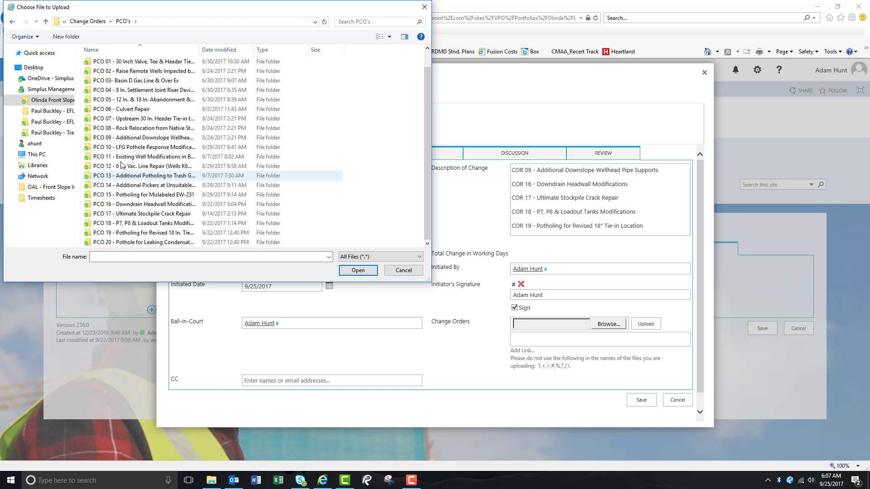
pyautogui.doubleClick(130, 138)
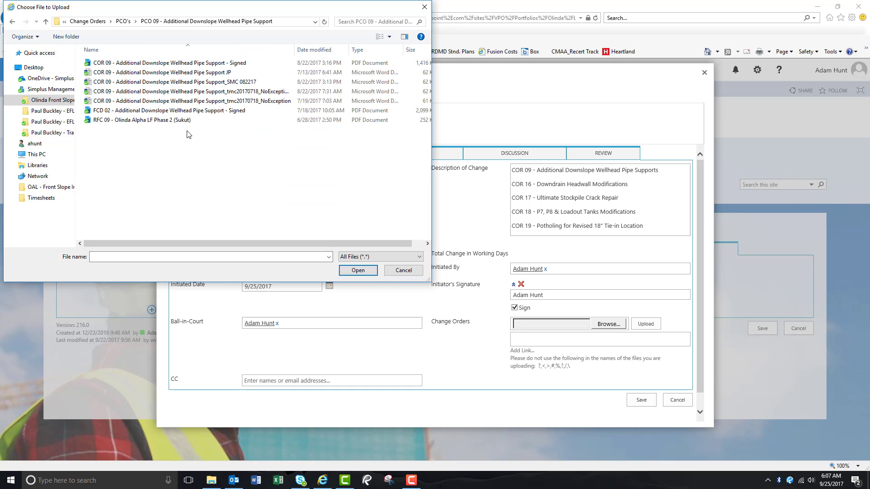
pyautogui.doubleClick(146, 68)
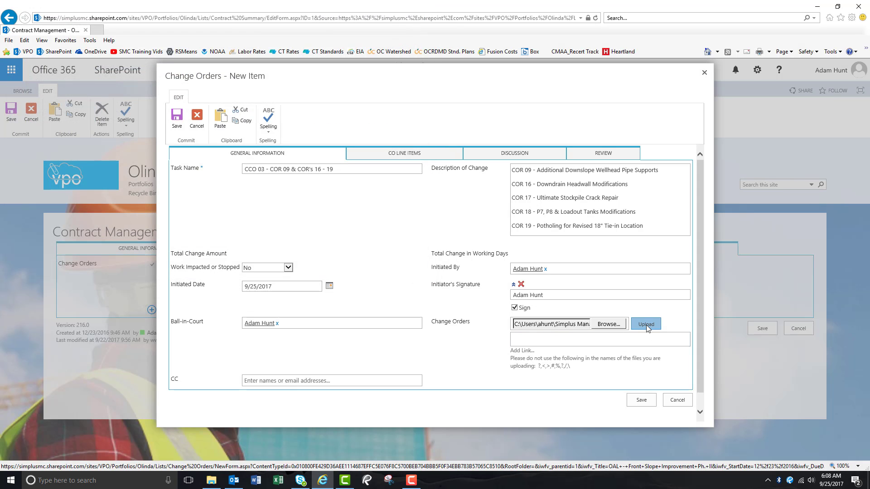
pyautogui.click(646, 325)
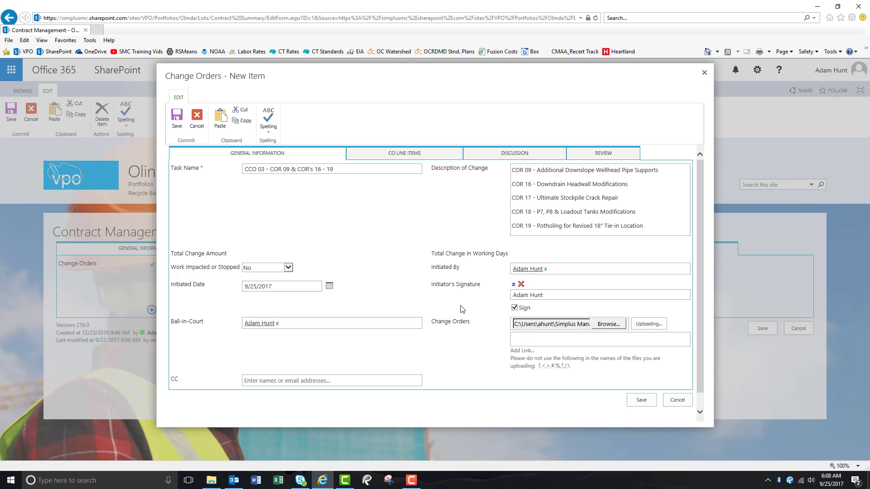
# Step: Enter the discussion item "9/25/17 - Simplus began generating CCO 03 for County review"
pyautogui.click(512, 154)
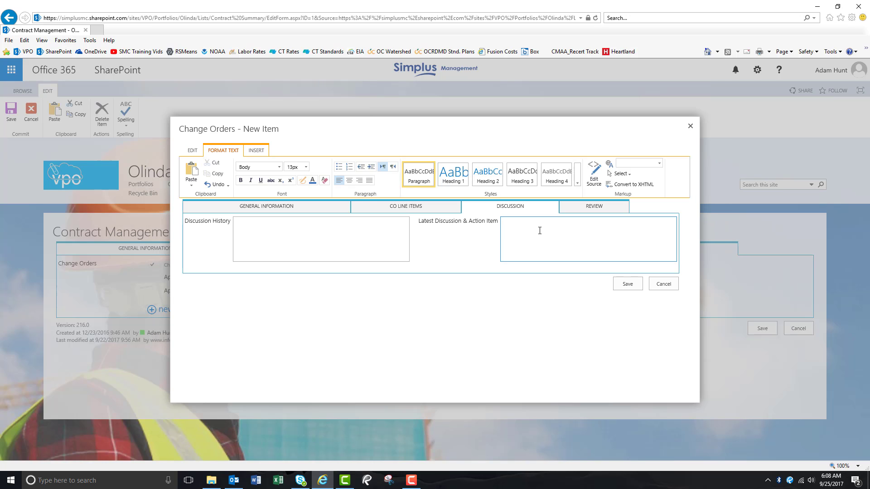
pyautogui.write('5/17 - Simplus began generating CCO 03 for County review.')
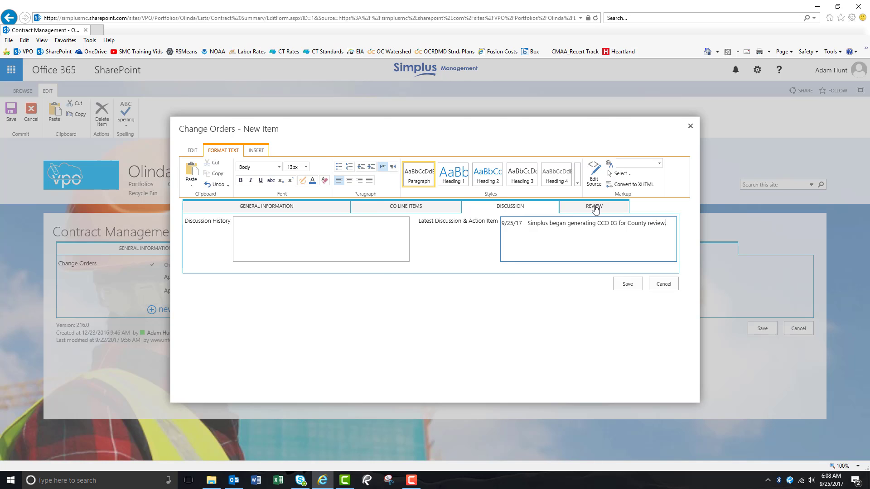
# Step: On the review section, set CM Acknowledgement to Yes and check the CM Signature Sign box
pyautogui.click(594, 207)
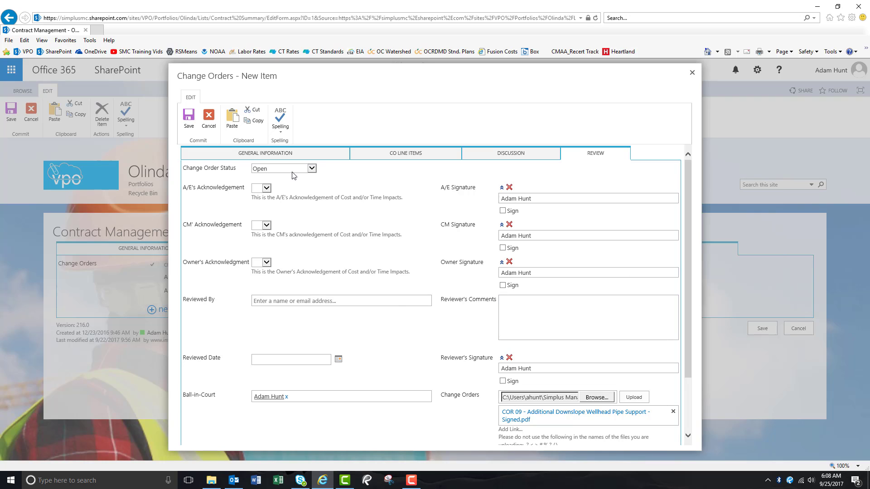
pyautogui.click(312, 169)
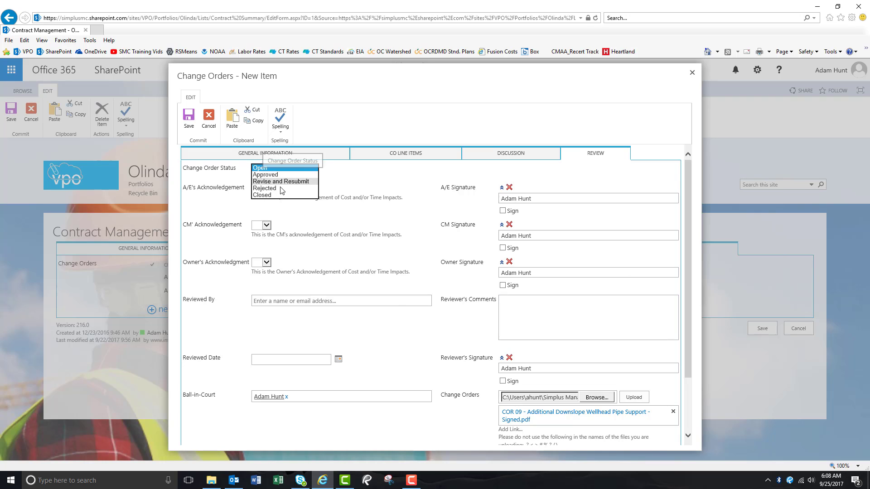
pyautogui.click(352, 172)
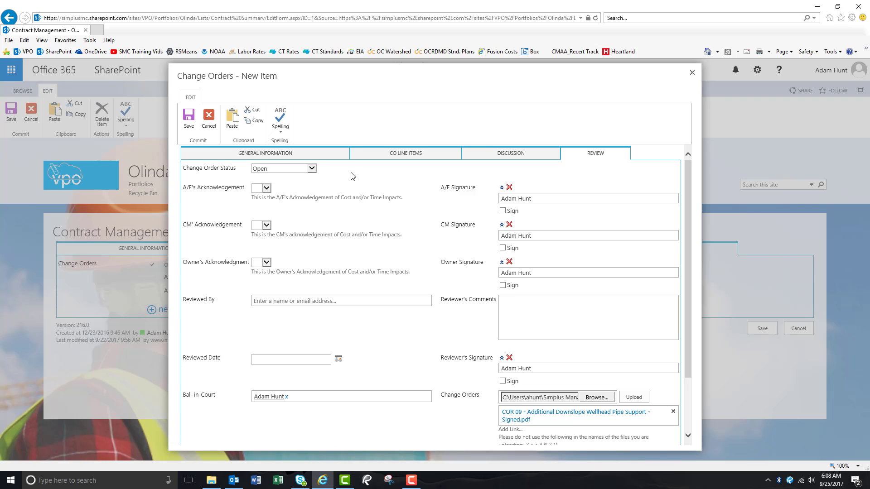
pyautogui.click(268, 228)
pyautogui.click(261, 236)
pyautogui.click(502, 248)
pyautogui.scroll(-3, 409, 295)
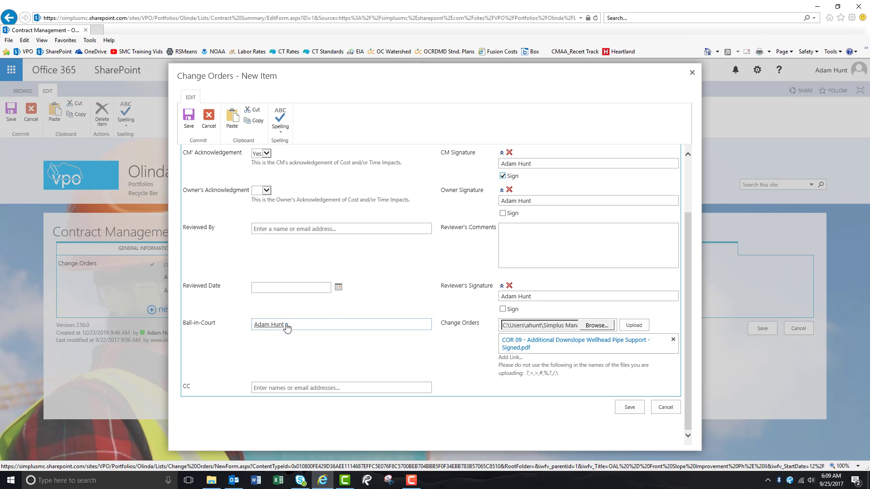
pyautogui.scroll(2, 346, 270)
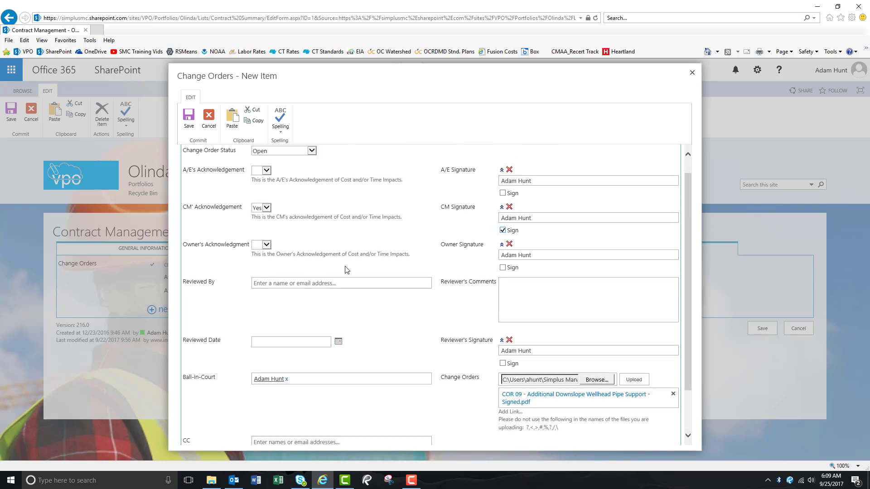
pyautogui.scroll(1, 347, 270)
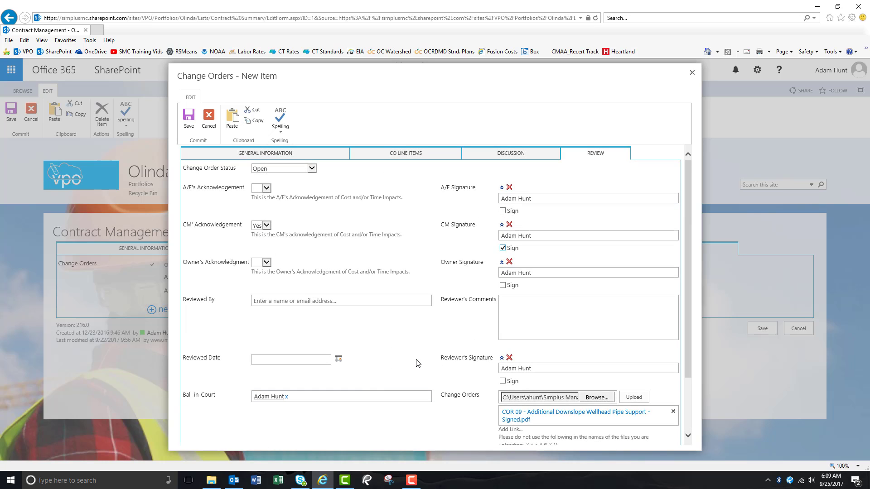
pyautogui.scroll(-3, 417, 363)
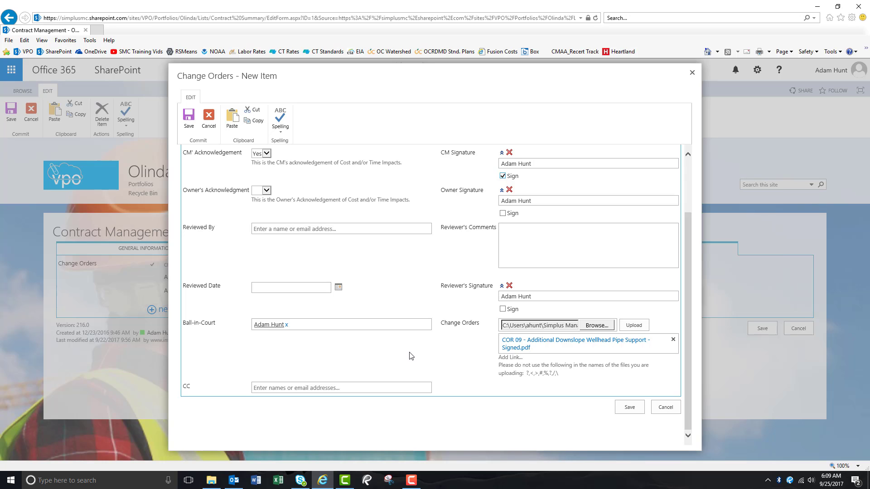
# Step: Save the new change order CCO 03
pyautogui.scroll(3, 411, 355)
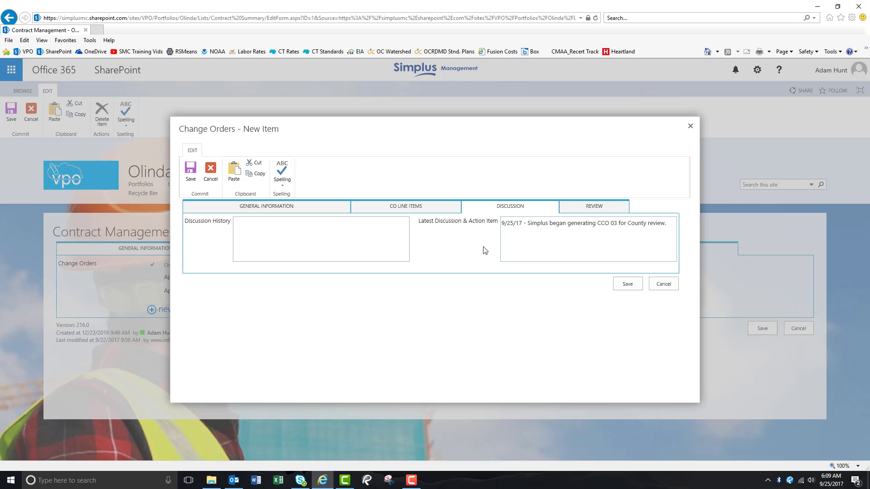
pyautogui.click(286, 208)
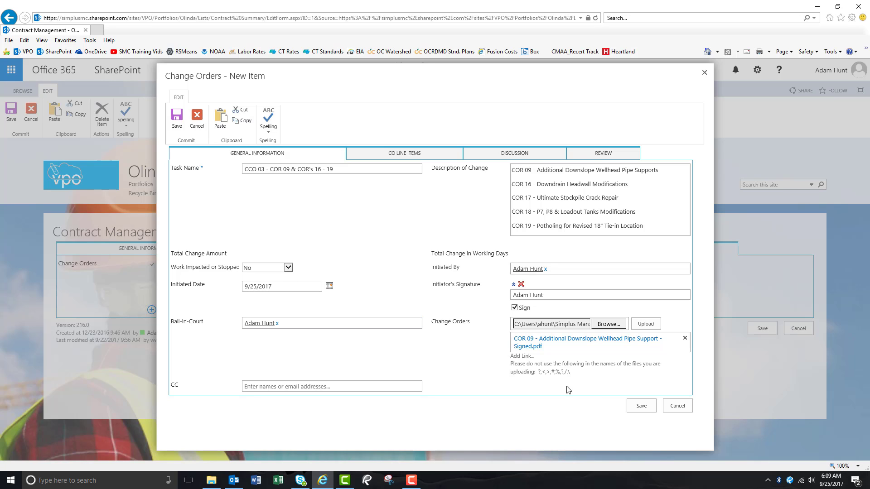
pyautogui.click(639, 406)
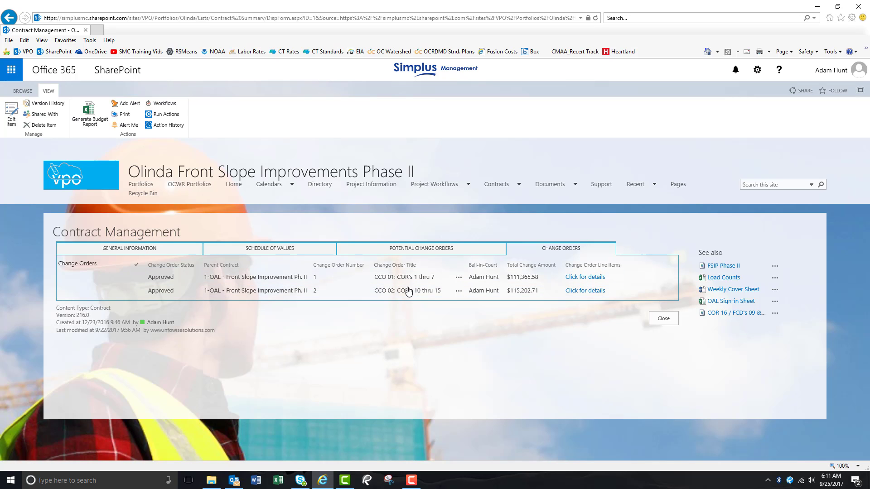
# Step: Open change order CCO 03 from the CO Reports list under Contracts
pyautogui.moveTo(502, 189)
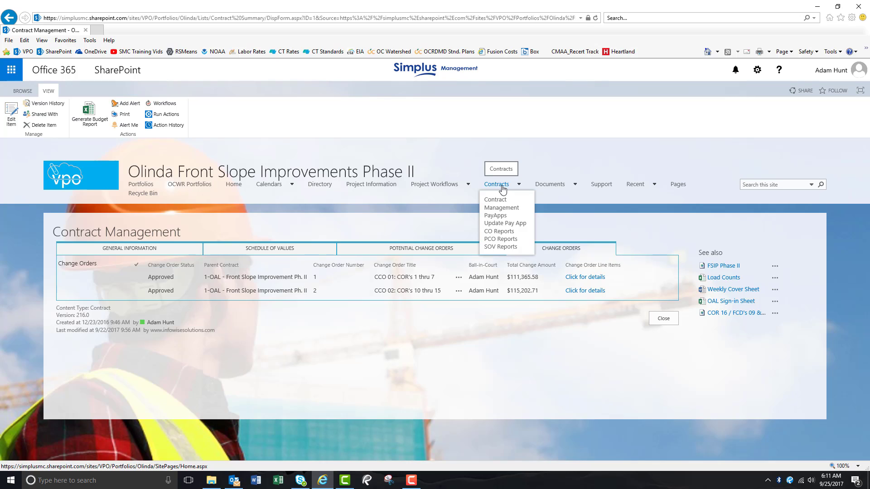
pyautogui.click(502, 232)
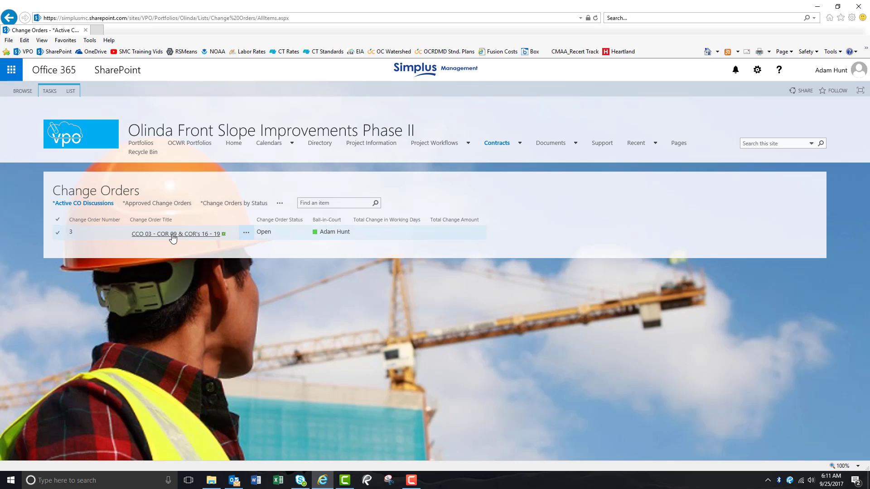
pyautogui.moveTo(495, 148)
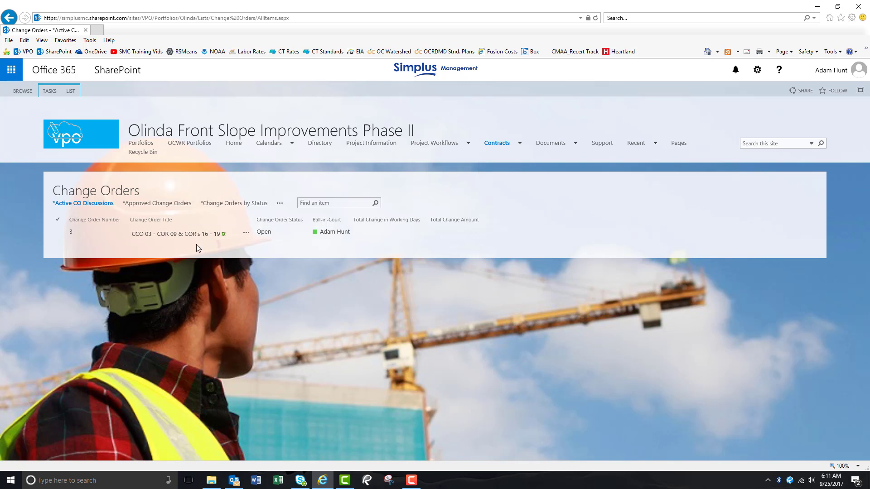
pyautogui.click(168, 234)
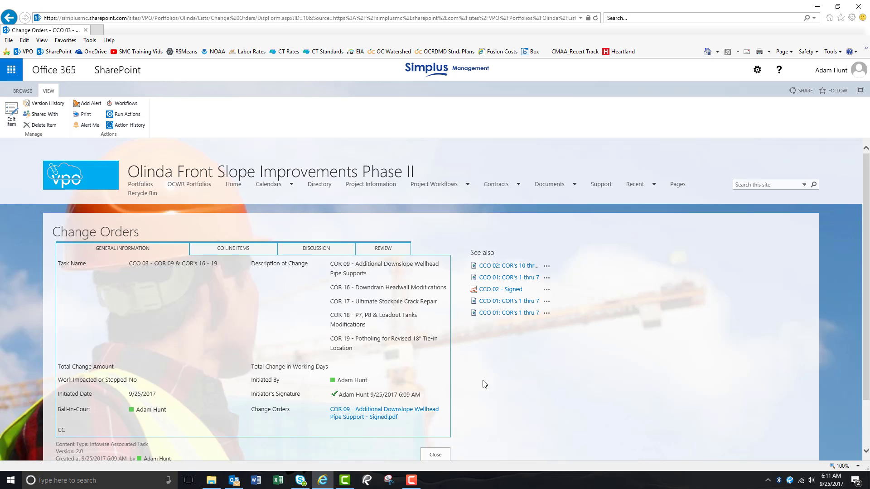
pyautogui.scroll(-2, 528, 381)
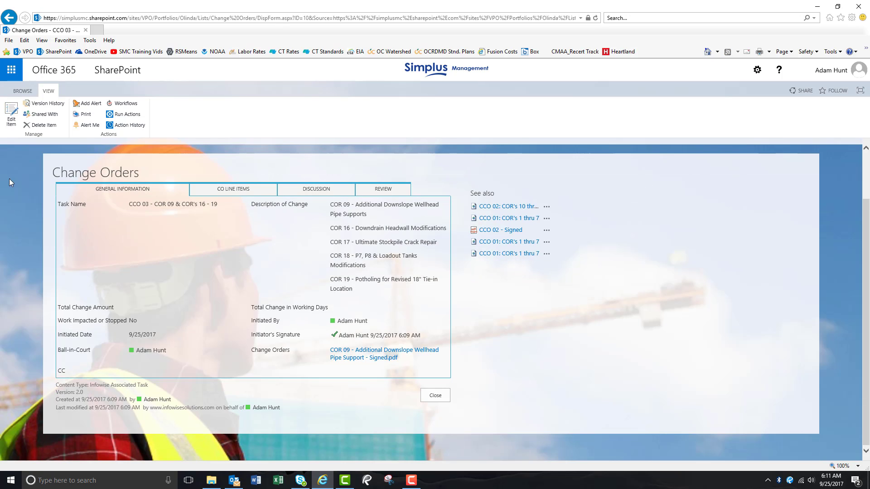
pyautogui.click(10, 116)
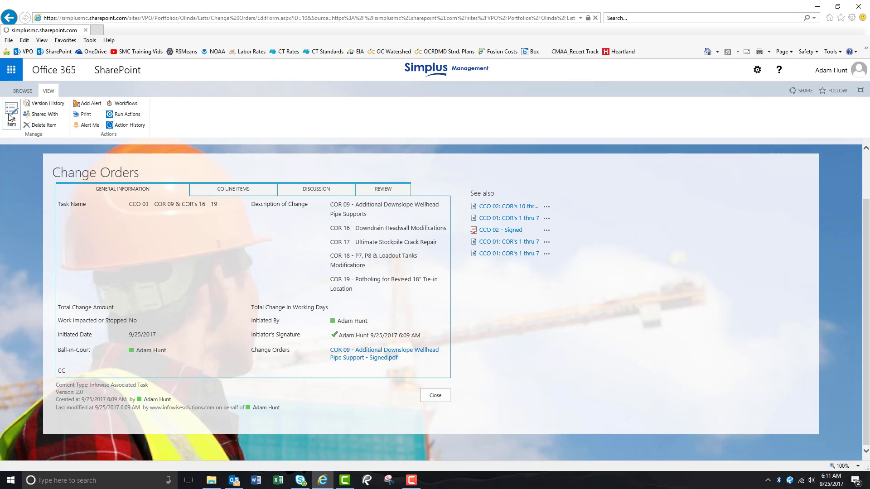
pyautogui.scroll(-2, 515, 307)
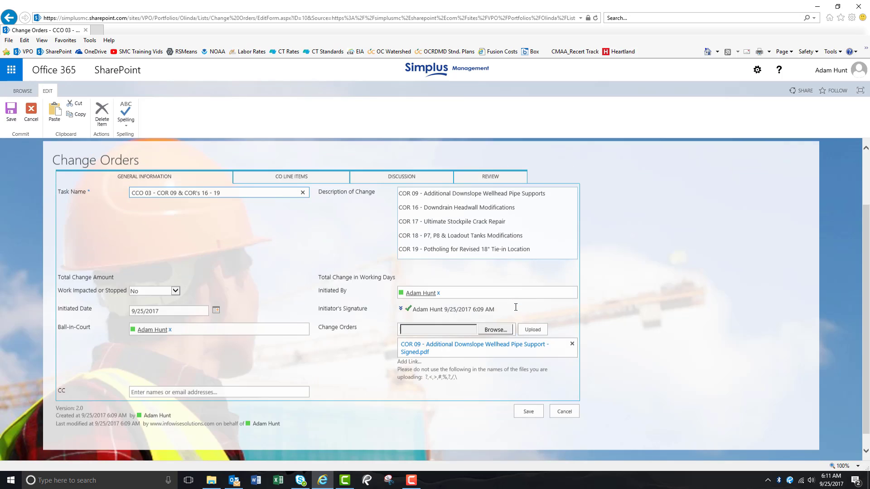
pyautogui.scroll(2, 515, 349)
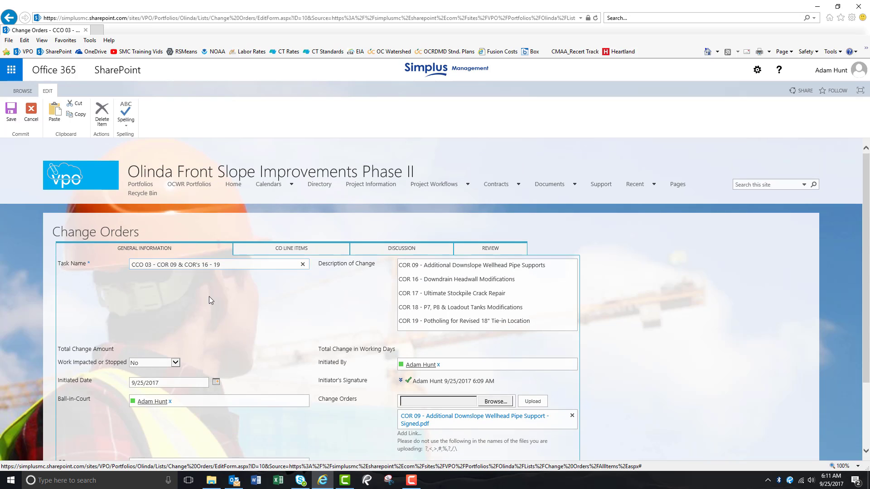
pyautogui.scroll(-2, 479, 394)
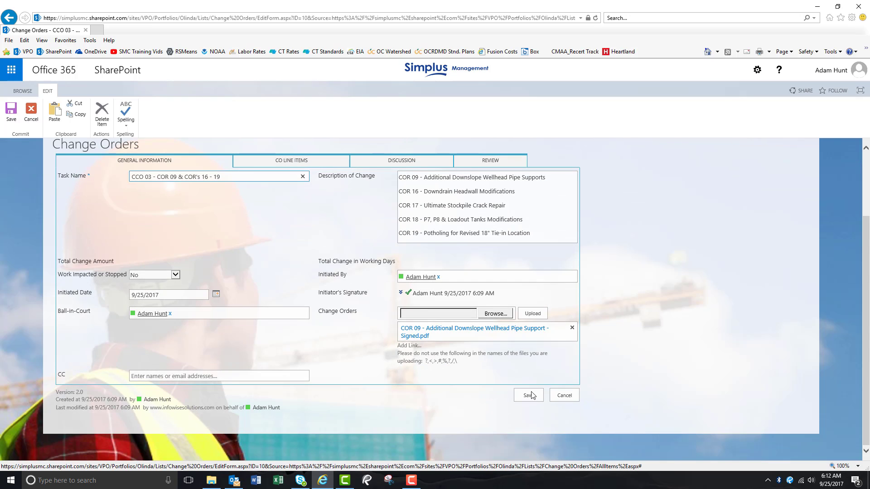
pyautogui.click(533, 396)
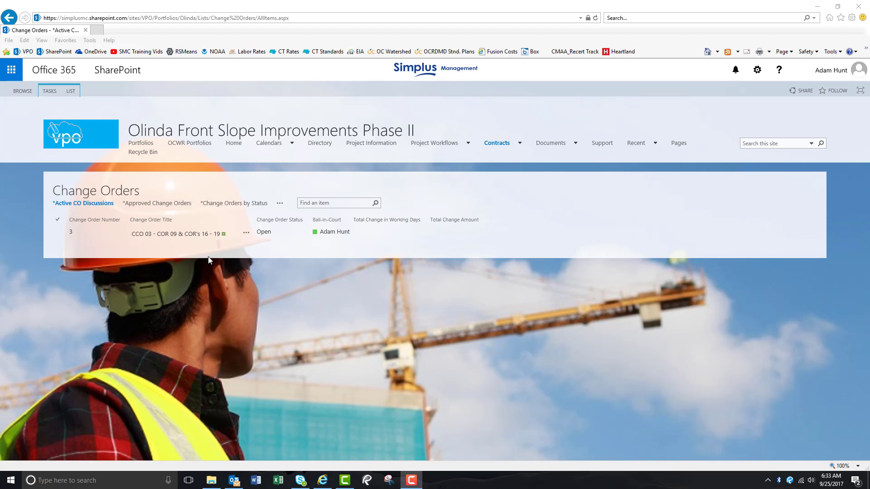
# Step: Edit CCO 03 and add a new CO line item named "COR 09 - Additional Downslope Wellhead Pipe Support"
pyautogui.click(180, 235)
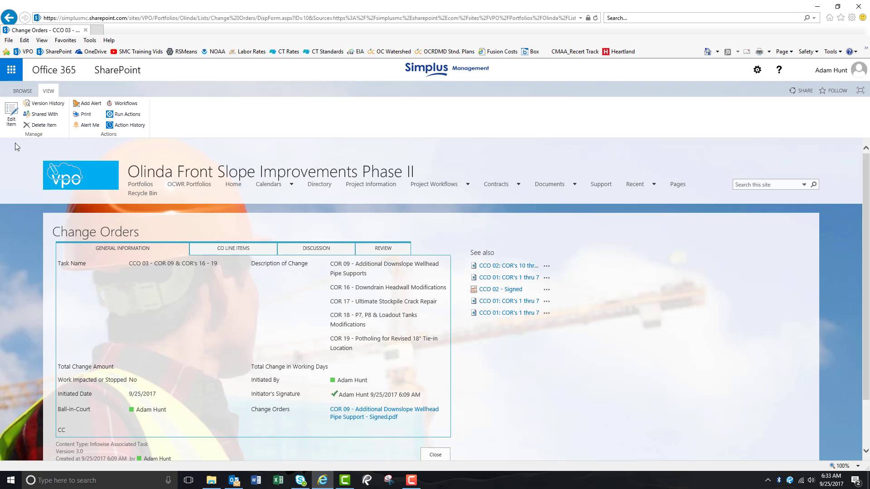
pyautogui.click(12, 117)
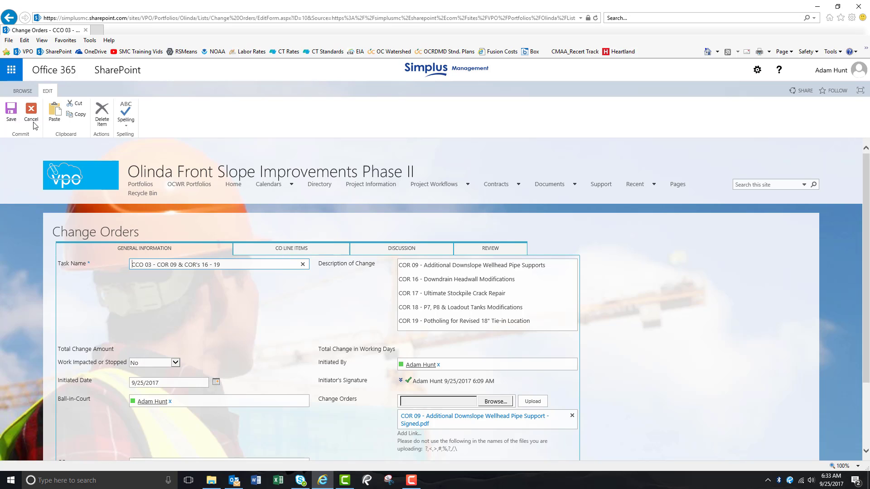
pyautogui.click(283, 245)
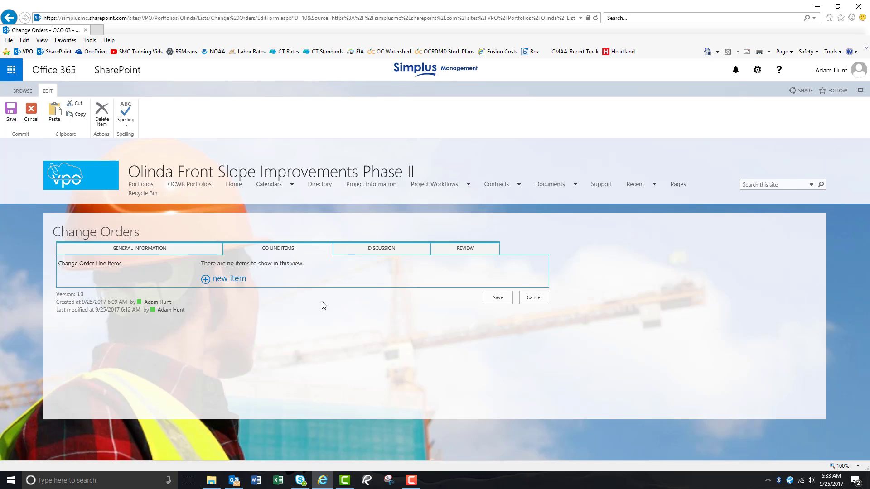
pyautogui.click(224, 281)
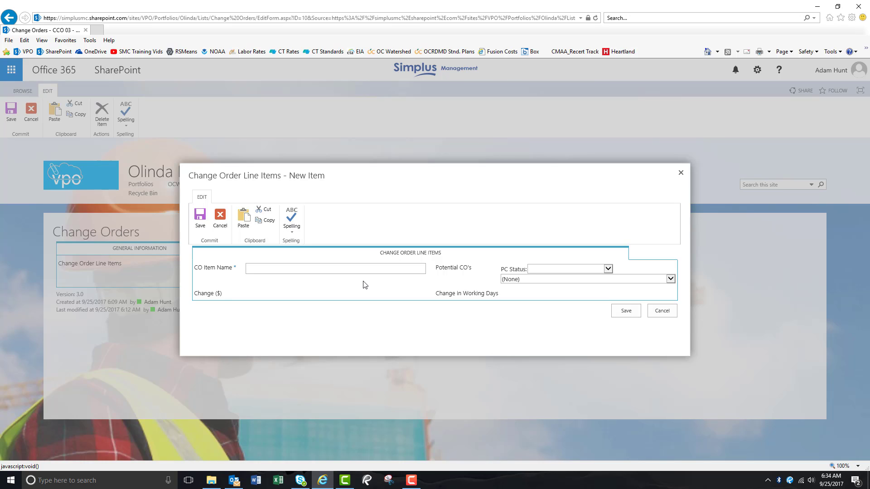
pyautogui.click(350, 271)
pyautogui.write('COR 09 - Additioanl Downslope Well head')
pyautogui.press('BackSpace')
pyautogui.press('BackSpace')
pyautogui.press('BackSpace')
pyautogui.press('BackSpace')
pyautogui.press('BackSpace')
pyautogui.press('BackSpace')
pyautogui.press('BackSpace')
pyautogui.write('head Pipe Su')
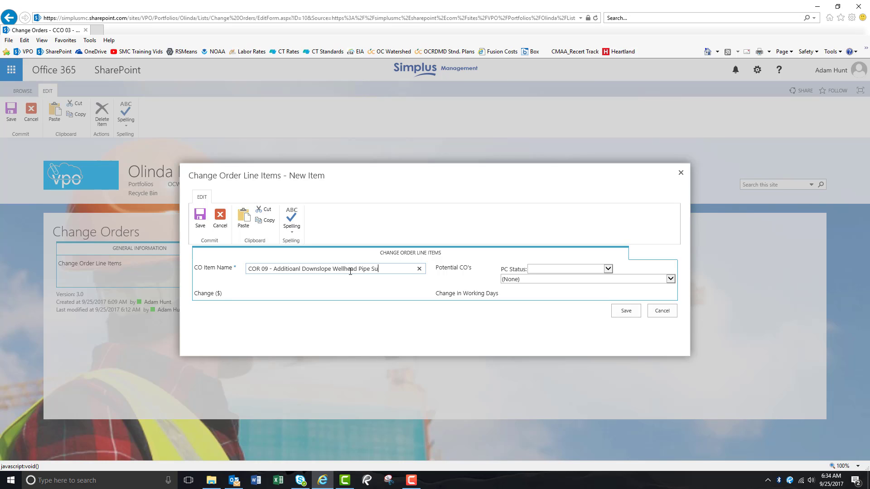
pyautogui.write('pport')
pyautogui.click(301, 272)
pyautogui.press('BackSpace')
pyautogui.press('BackSpace')
pyautogui.press('BackSpace')
pyautogui.press('BackSpace')
pyautogui.write('na')
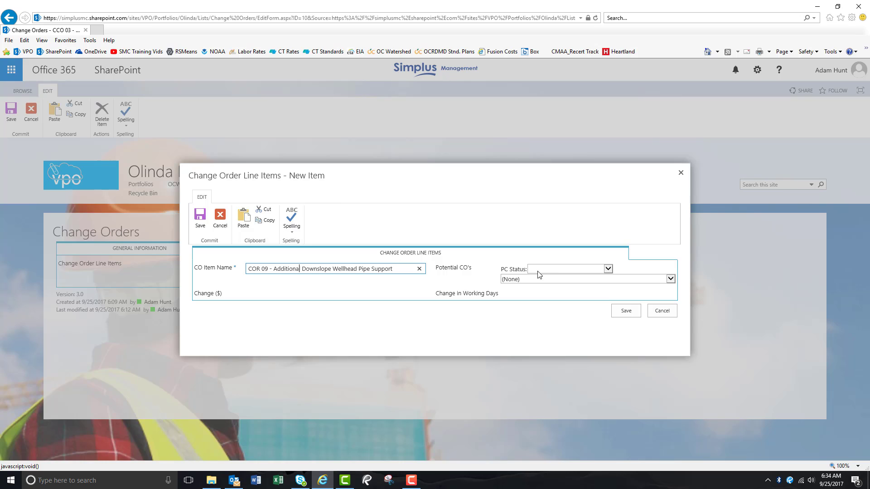
# Step: Set the line item's PC Status to Approved, link potential CO "COR 09 - Additional Downslope Wellhead Pipe Supports", and save it
pyautogui.click(608, 269)
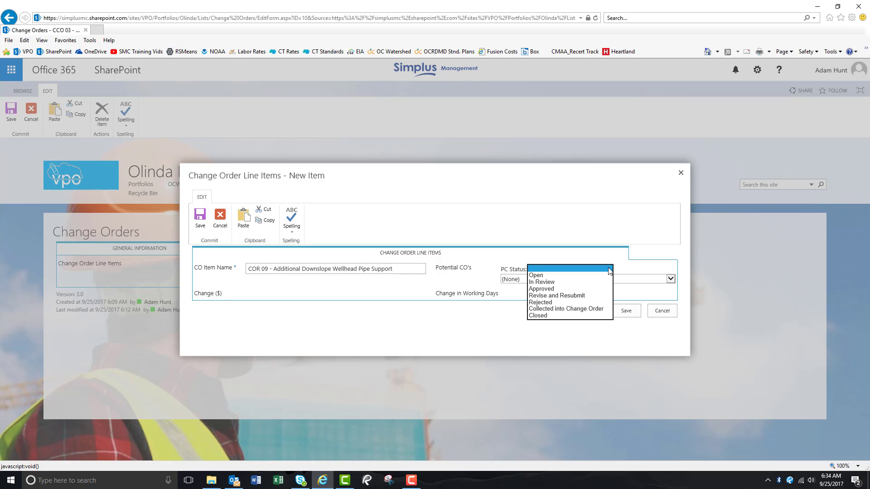
pyautogui.click(555, 289)
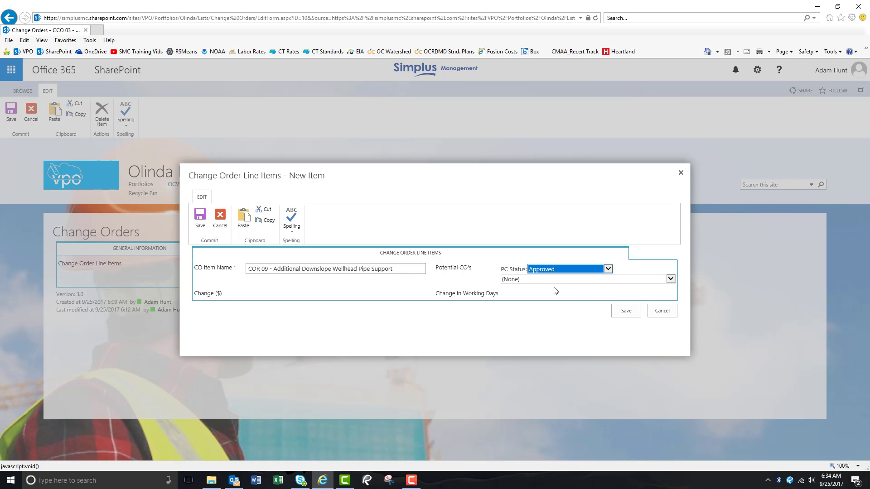
pyautogui.click(671, 279)
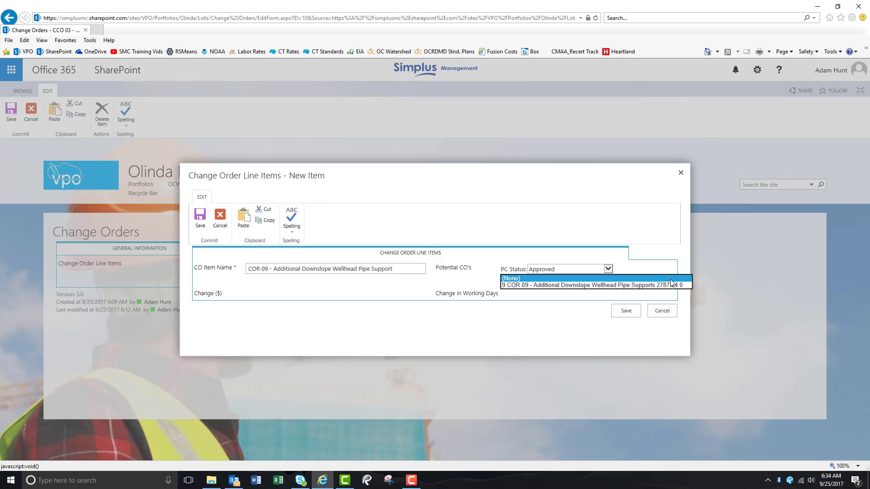
pyautogui.click(540, 285)
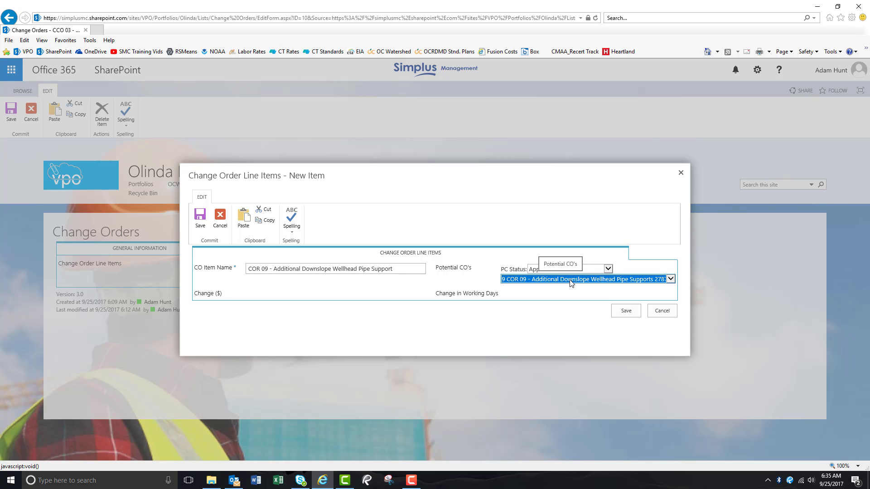
pyautogui.click(626, 311)
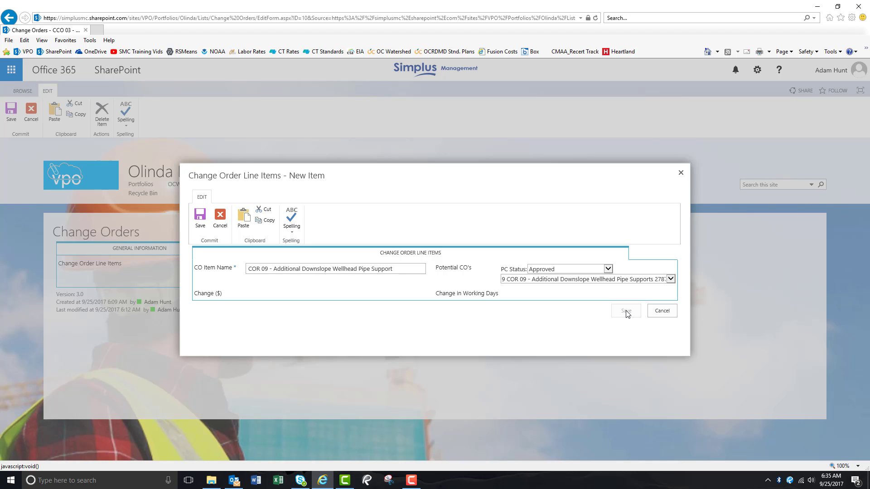